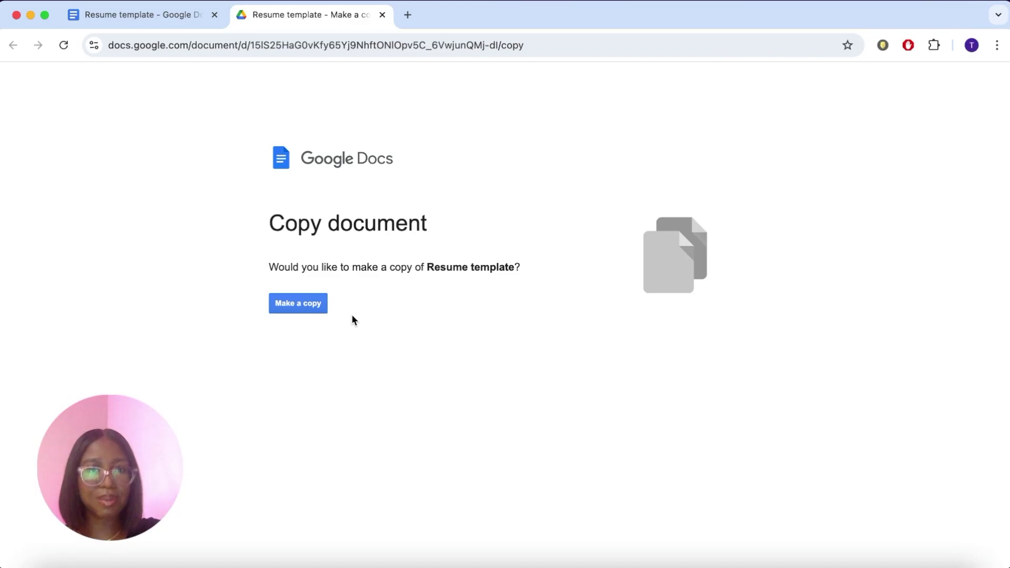
# Close the 'Make a copy' page to get back to the Resume template document.
pyautogui.press('super+w')
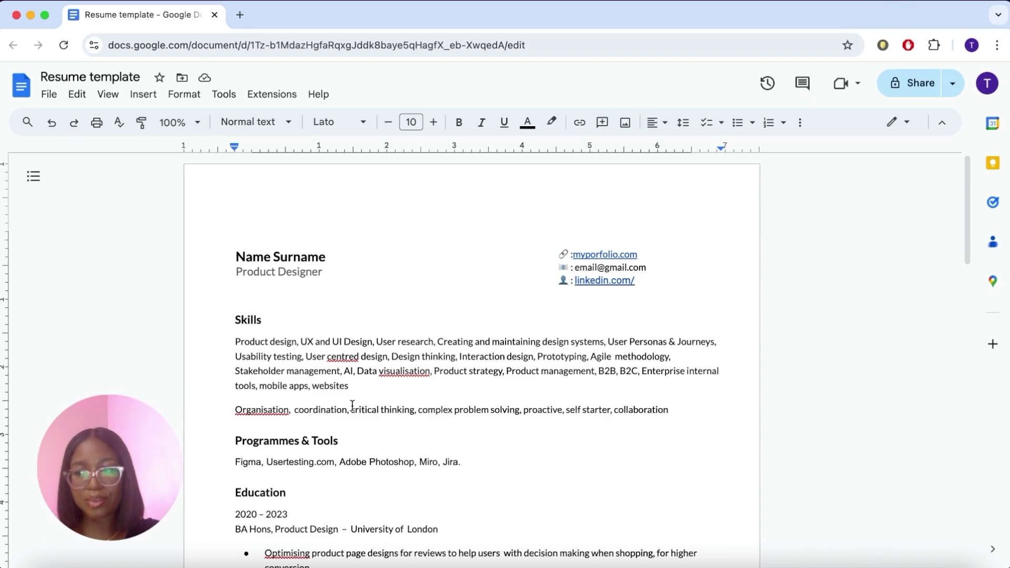
# Scroll through the template's Skills and Education sections to review them.
pyautogui.scroll(-2, 353, 405)
pyautogui.scroll(1, 352, 406)
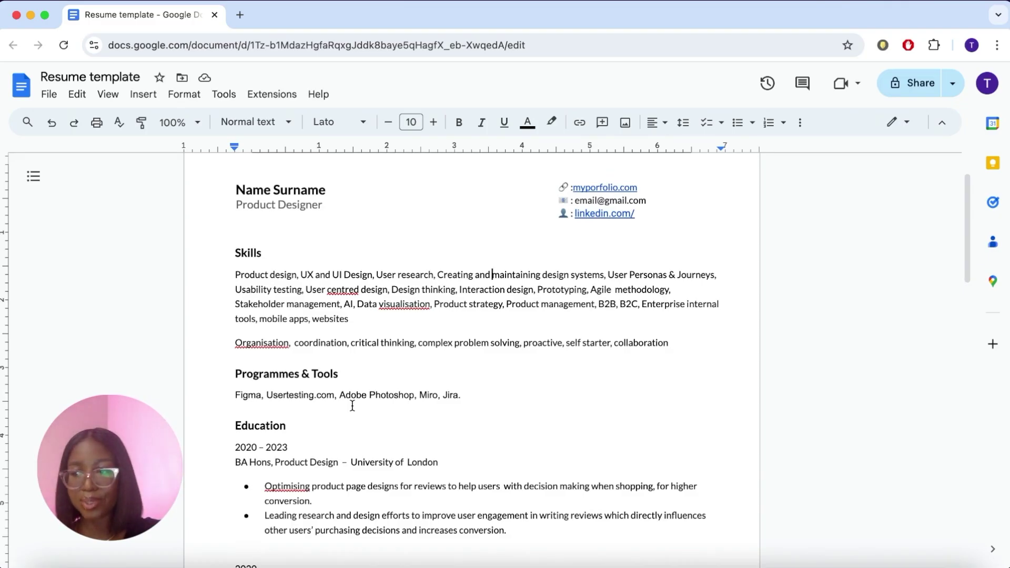
pyautogui.scroll(1, 353, 406)
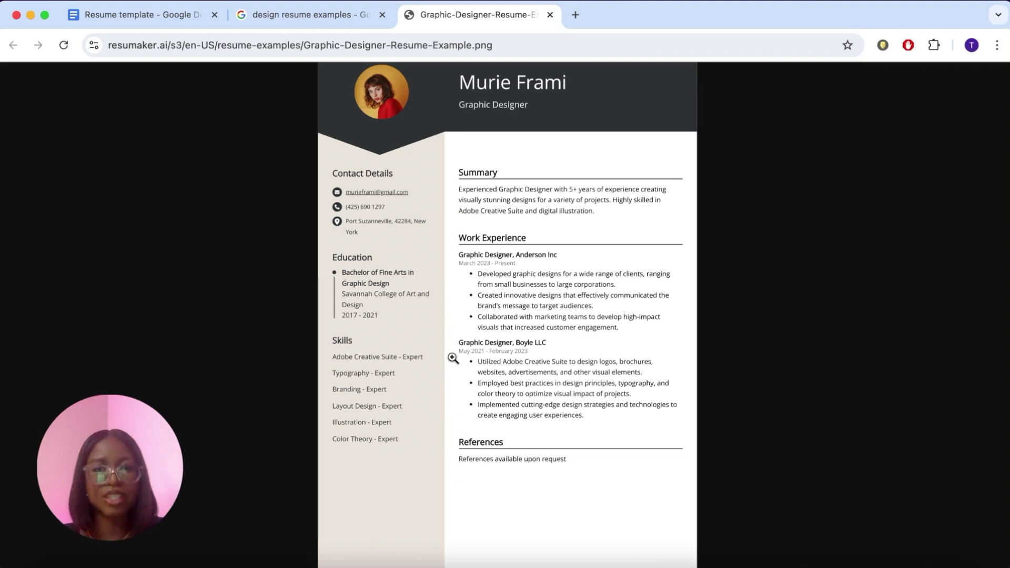
# Compare the template with the graphic designer example, ending at the top of the template.
pyautogui.press('super+1')
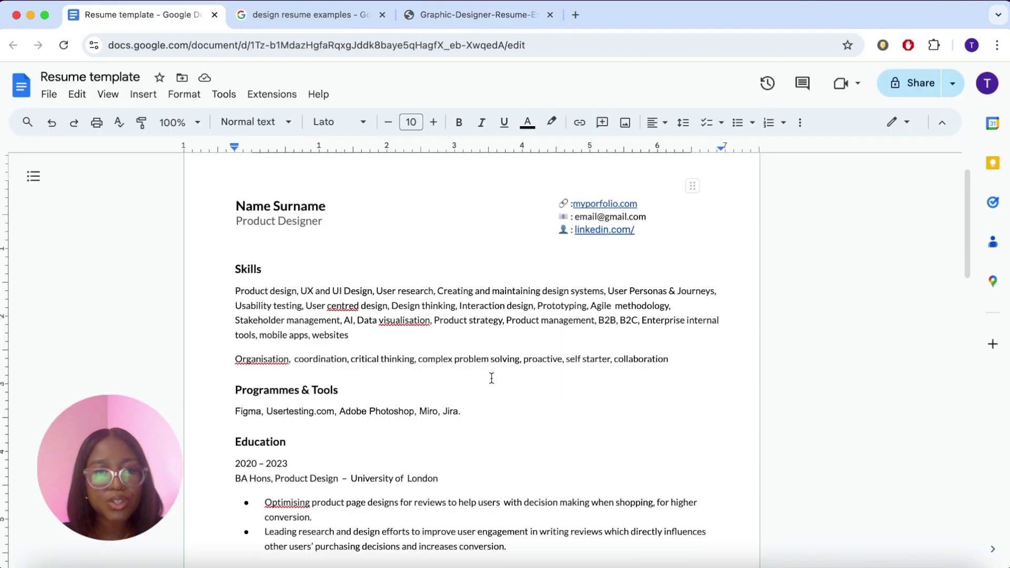
pyautogui.scroll(-1, 491, 378)
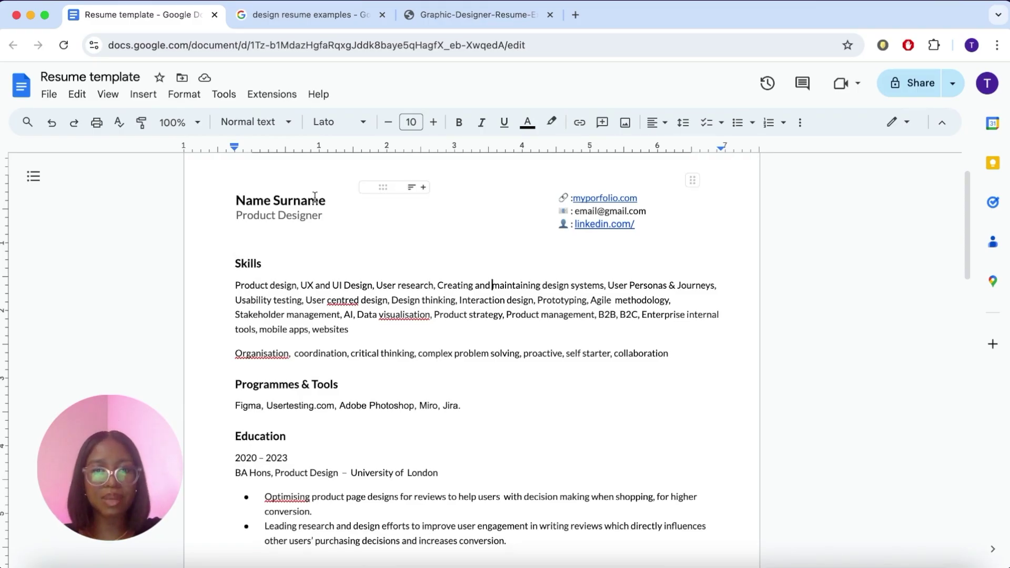
pyautogui.scroll(-6, 292, 352)
pyautogui.scroll(-4, 292, 352)
pyautogui.scroll(8, 293, 353)
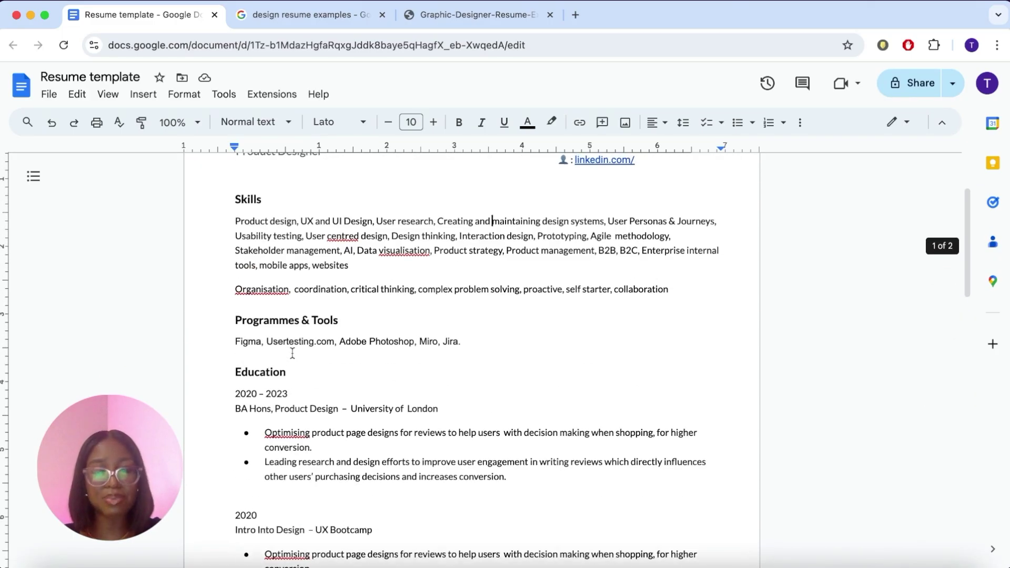
pyautogui.press('super+3')
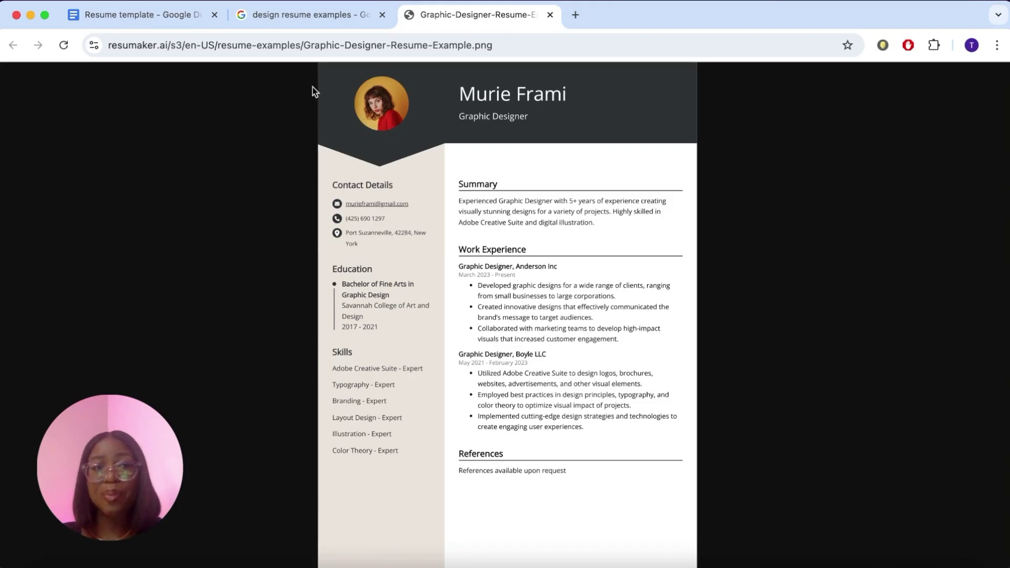
pyautogui.press('super+1')
pyautogui.scroll(3, 337, 301)
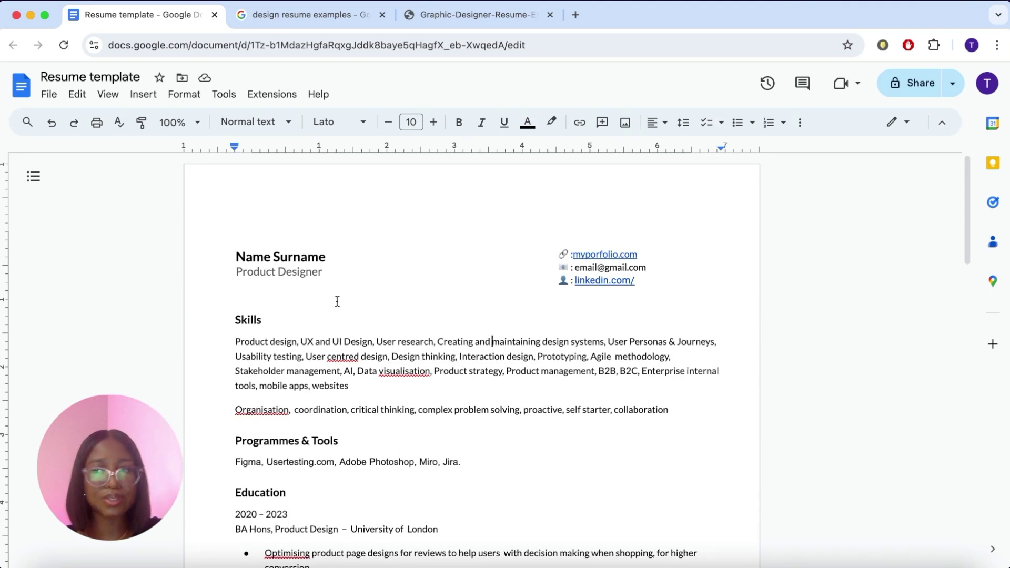
pyautogui.click(49, 94)
pyautogui.moveTo(138, 246)
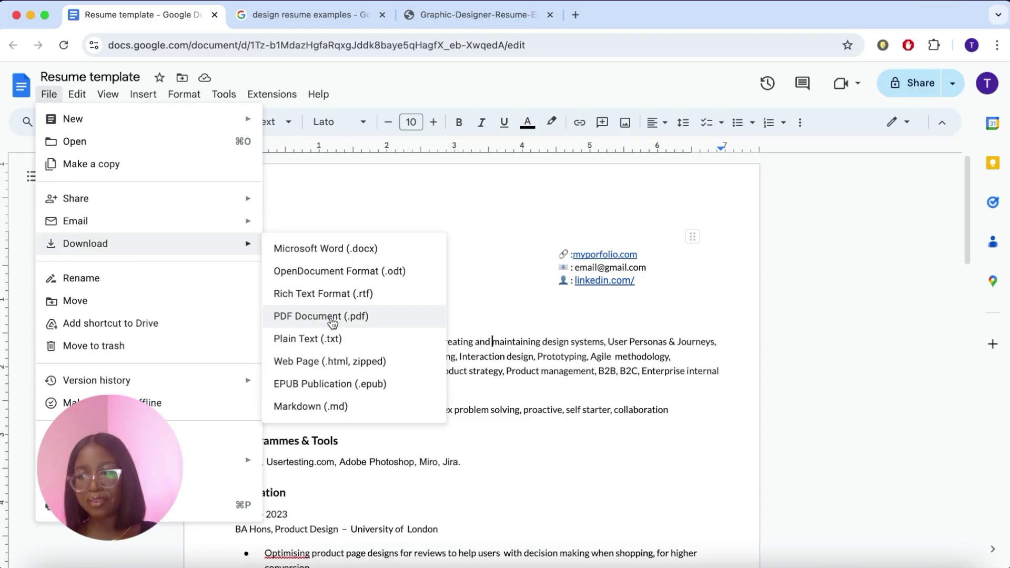
pyautogui.click(548, 303)
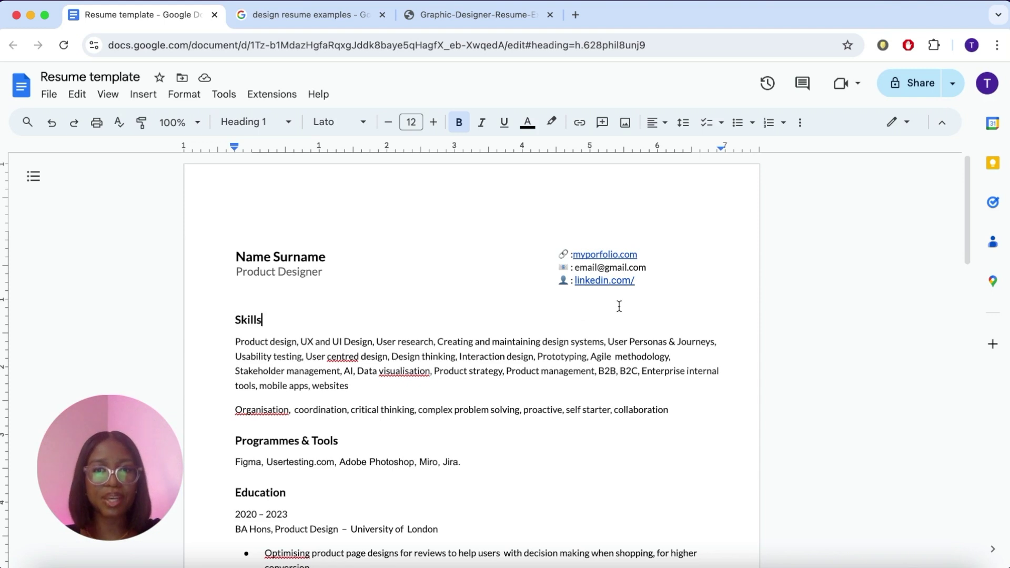
# Check the header's portfolio link and placeholder email, then scroll down toward Skills.
pyautogui.click(593, 255)
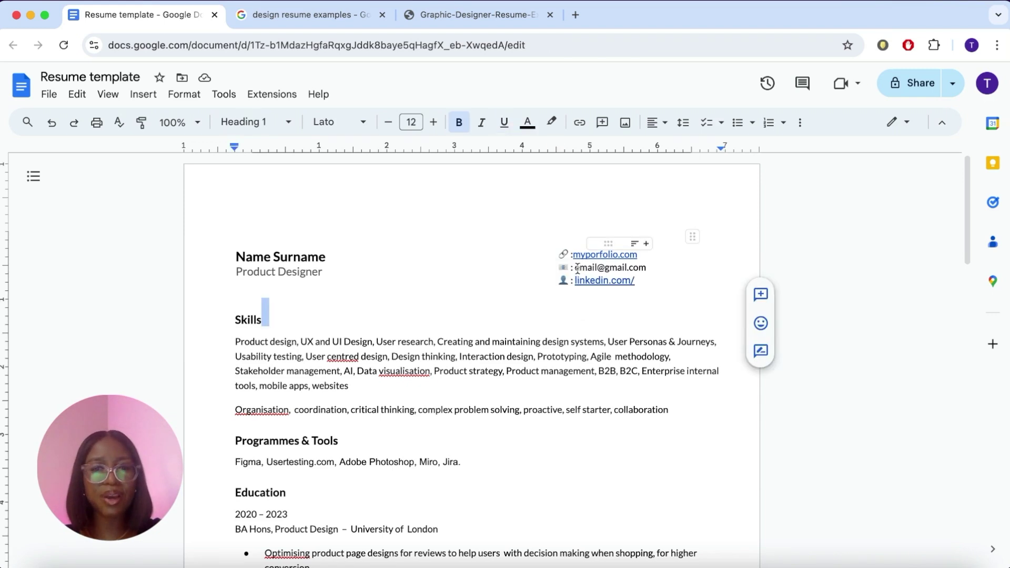
pyautogui.moveTo(574, 267); pyautogui.dragTo(663, 269)
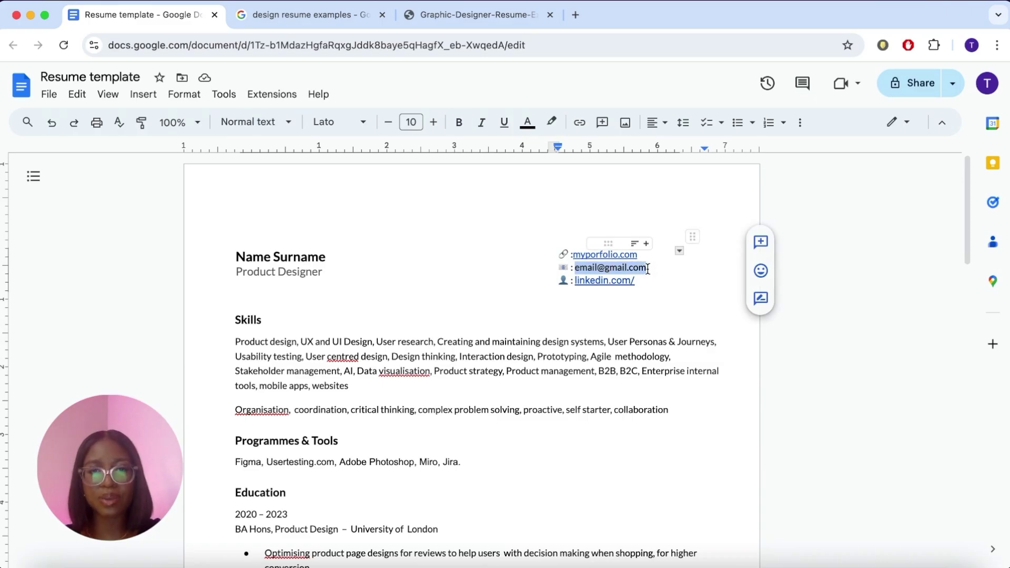
pyautogui.click(609, 318)
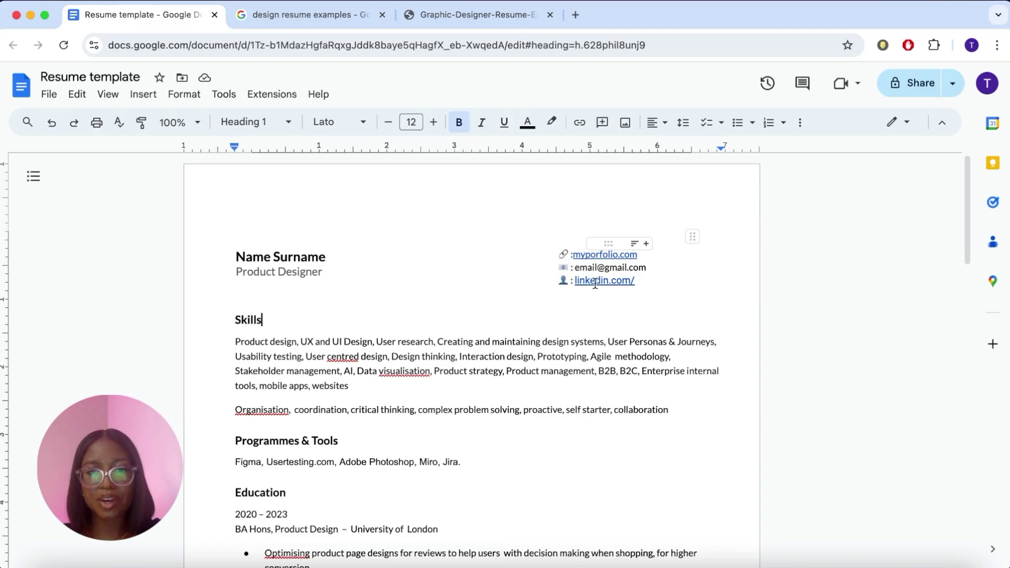
pyautogui.scroll(-2, 595, 283)
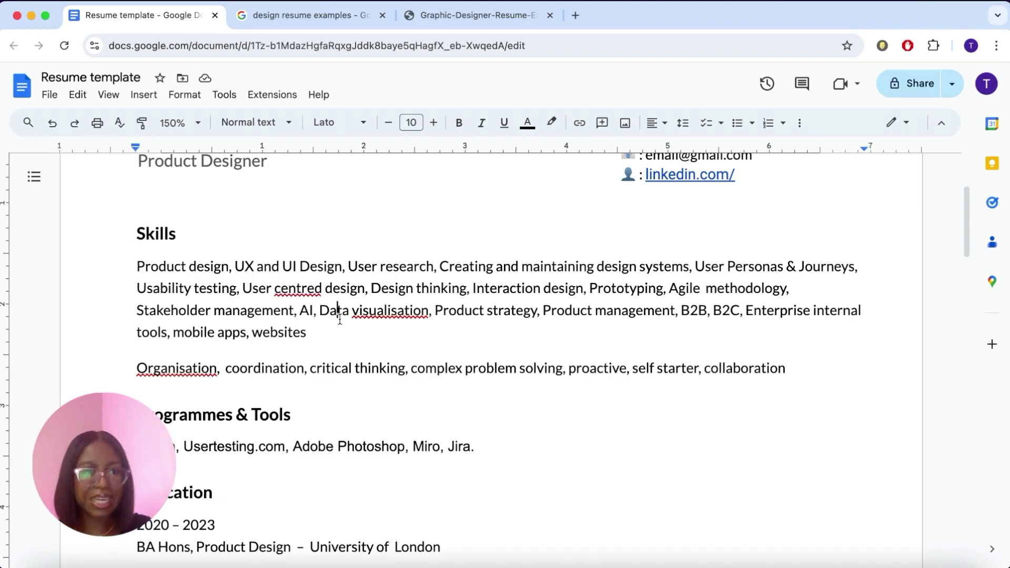
# Review the soft skills line in the Skills section and continue down the resume.
pyautogui.scroll(-1, 340, 317)
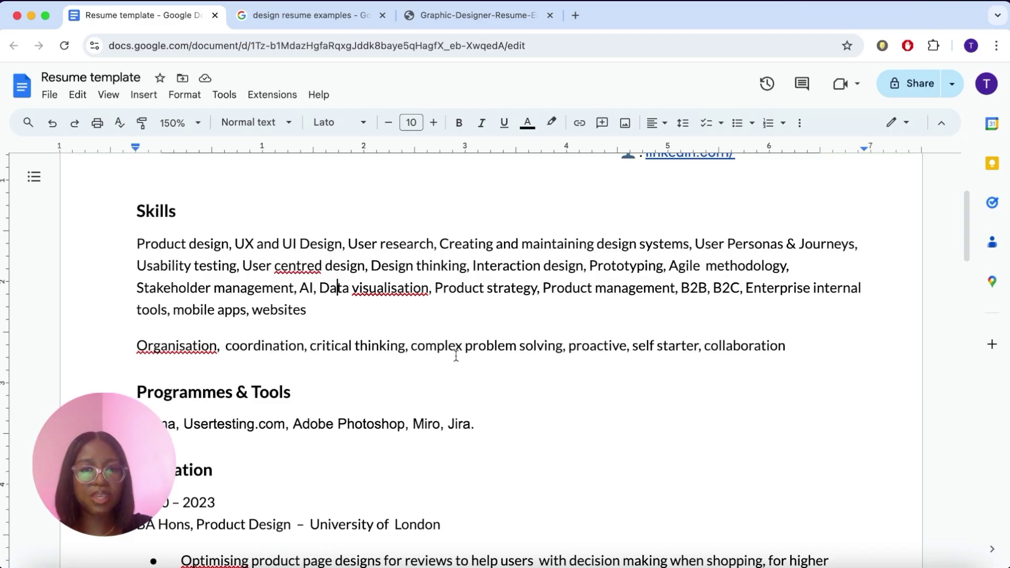
pyautogui.click(598, 351)
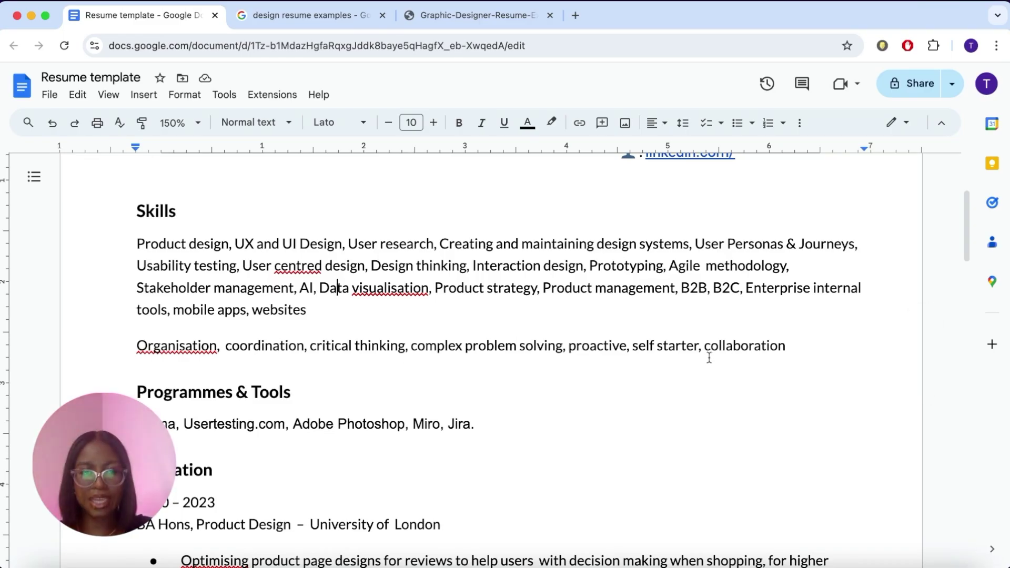
pyautogui.scroll(-3, 709, 357)
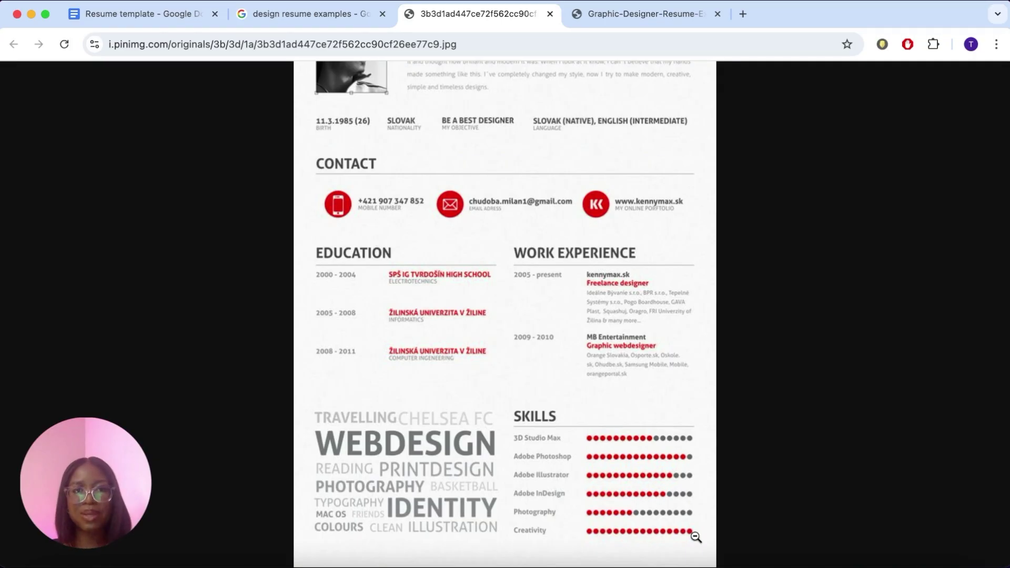
# Close the pinimg example image tab and scroll back up to the Education section.
pyautogui.press('super+w')
pyautogui.scroll(1, 252, 415)
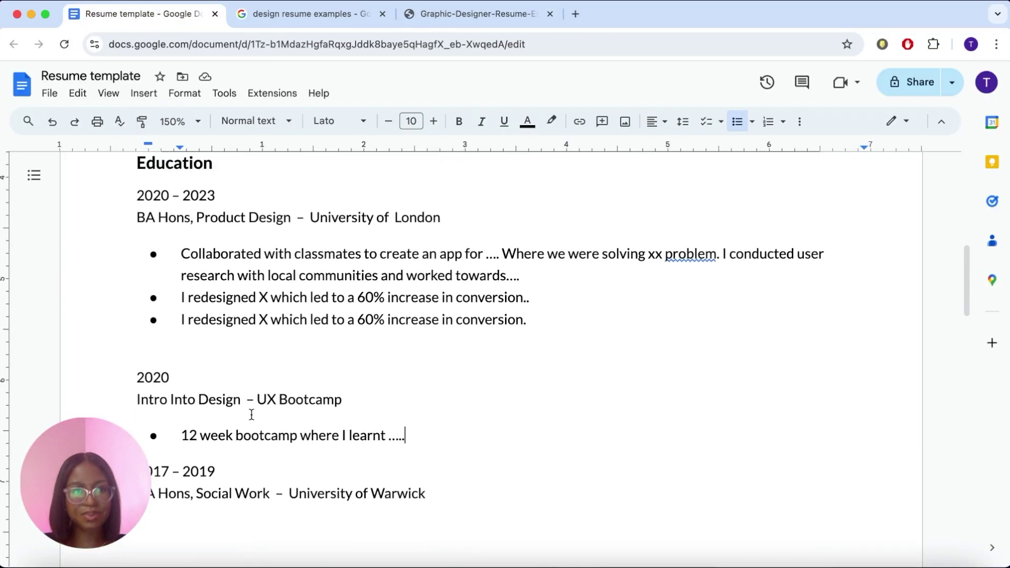
pyautogui.scroll(1, 251, 415)
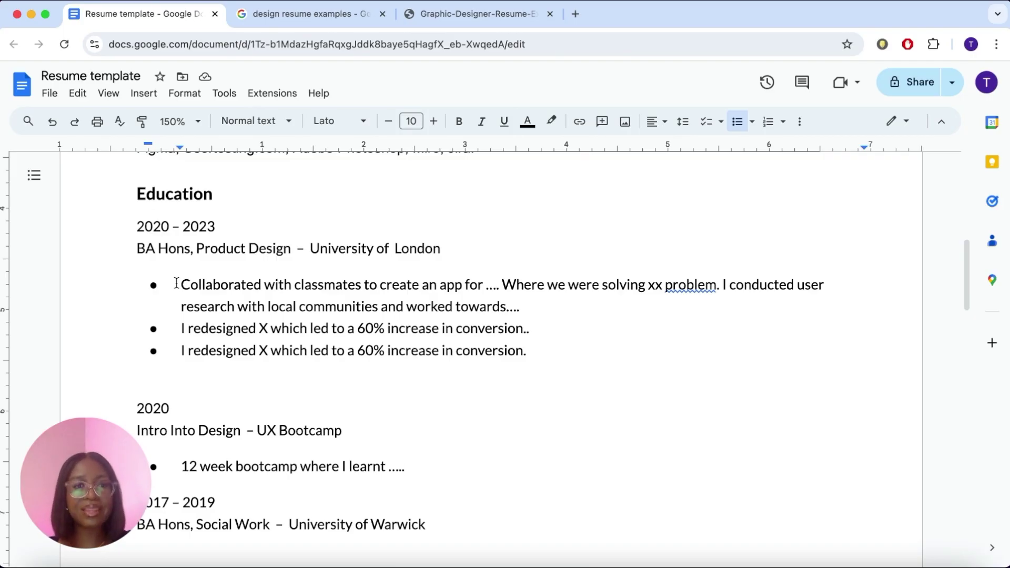
pyautogui.click(189, 328)
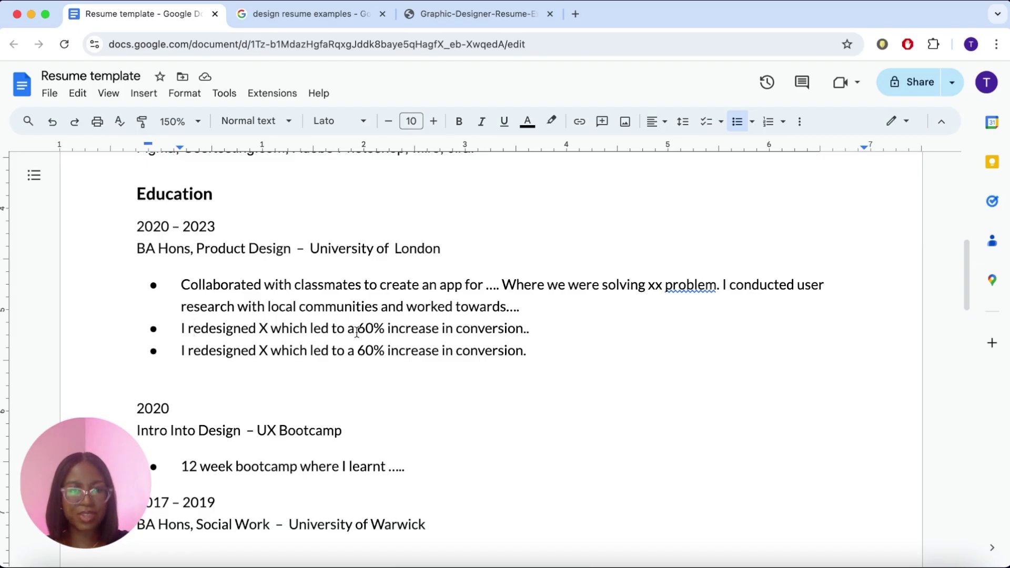
pyautogui.scroll(-3, 370, 341)
pyautogui.scroll(1, 369, 339)
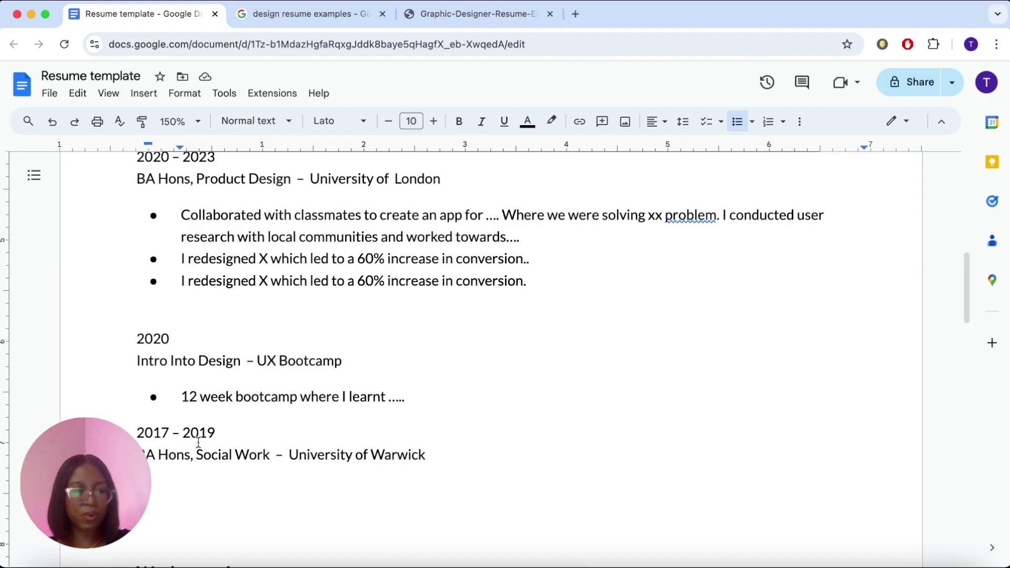
# Scroll through the Education entries toward the Work experience section.
pyautogui.scroll(1, 213, 463)
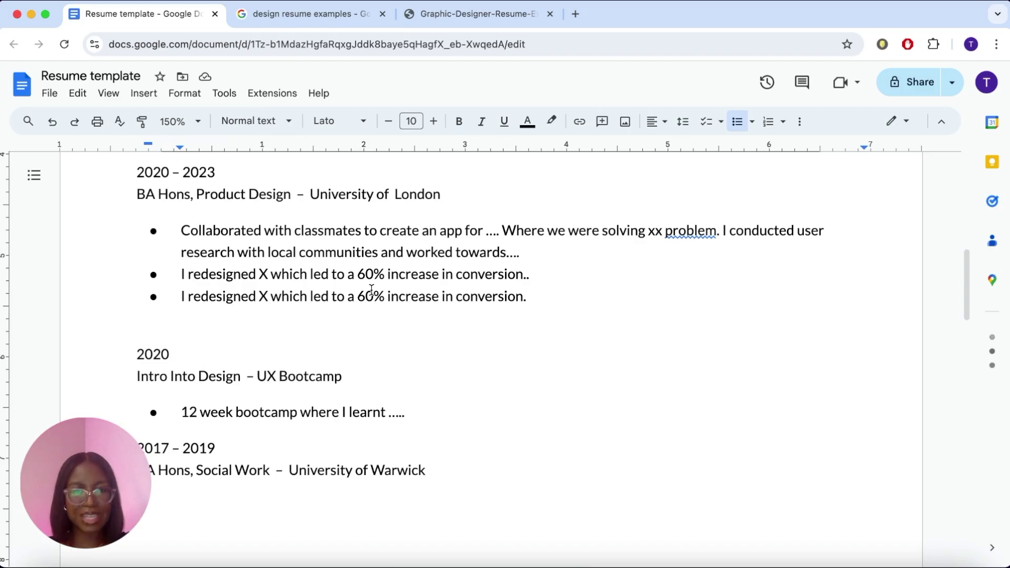
pyautogui.scroll(-1, 371, 290)
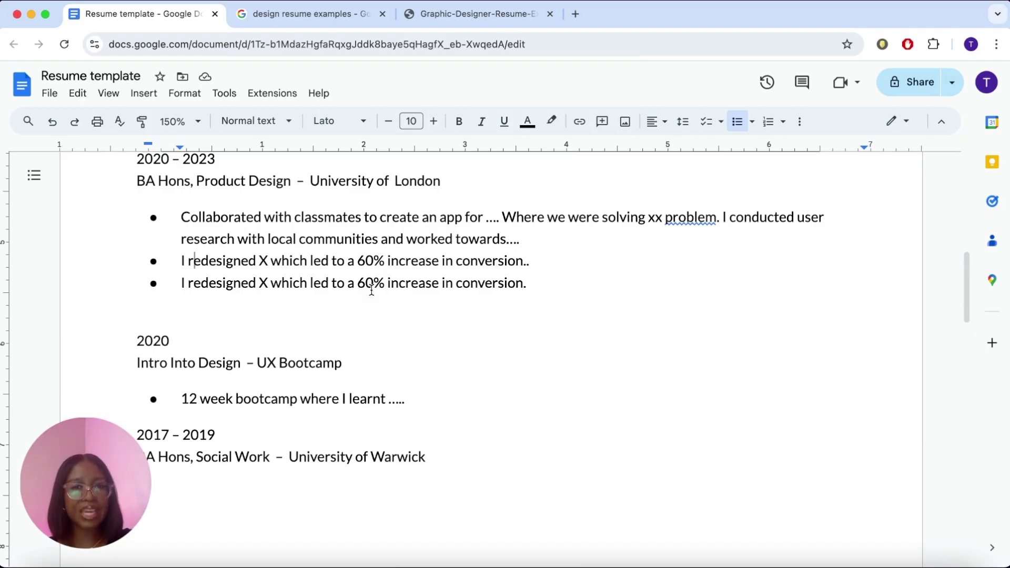
pyautogui.scroll(1, 371, 290)
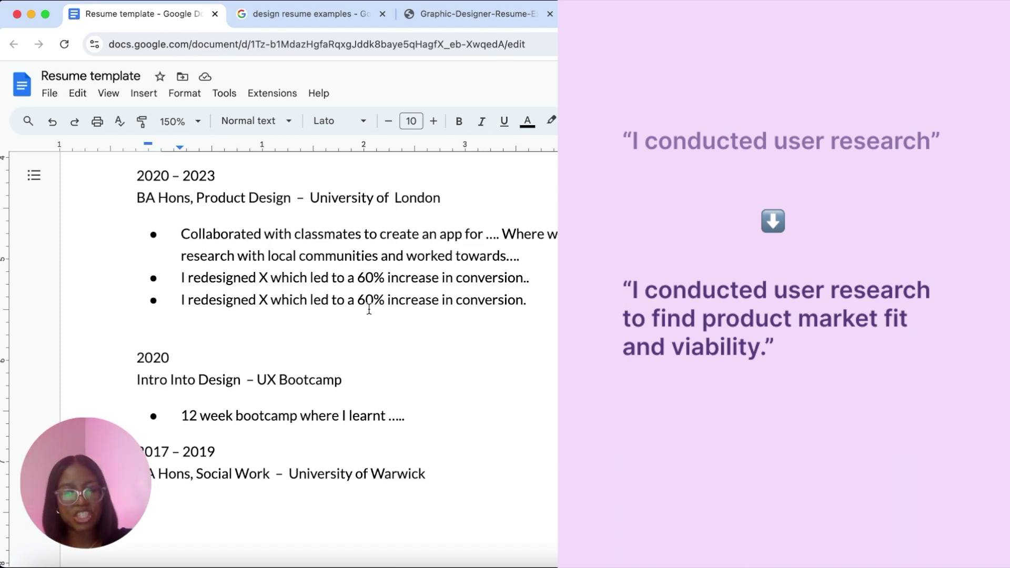
pyautogui.scroll(-12, 369, 309)
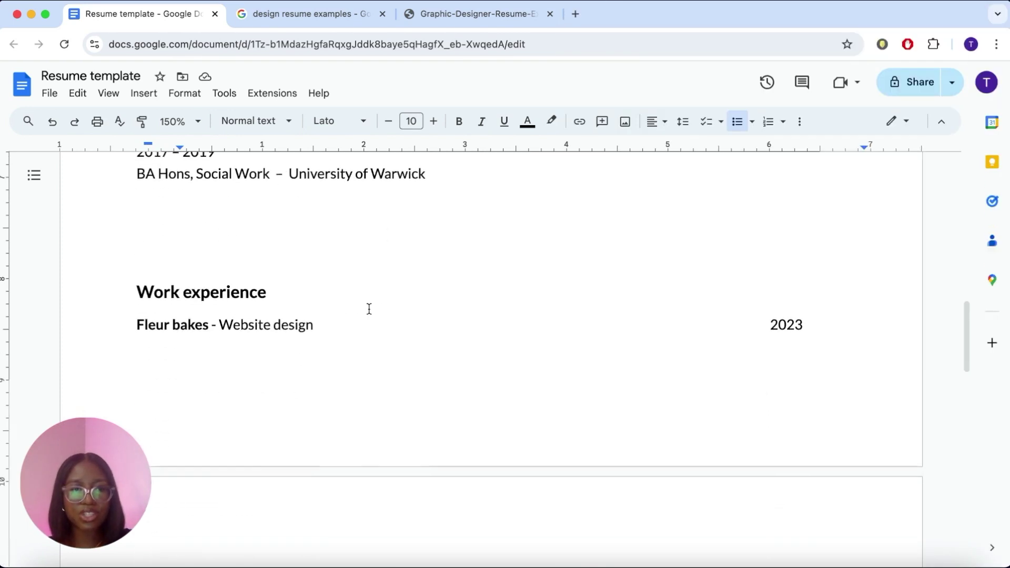
pyautogui.scroll(-7, 368, 308)
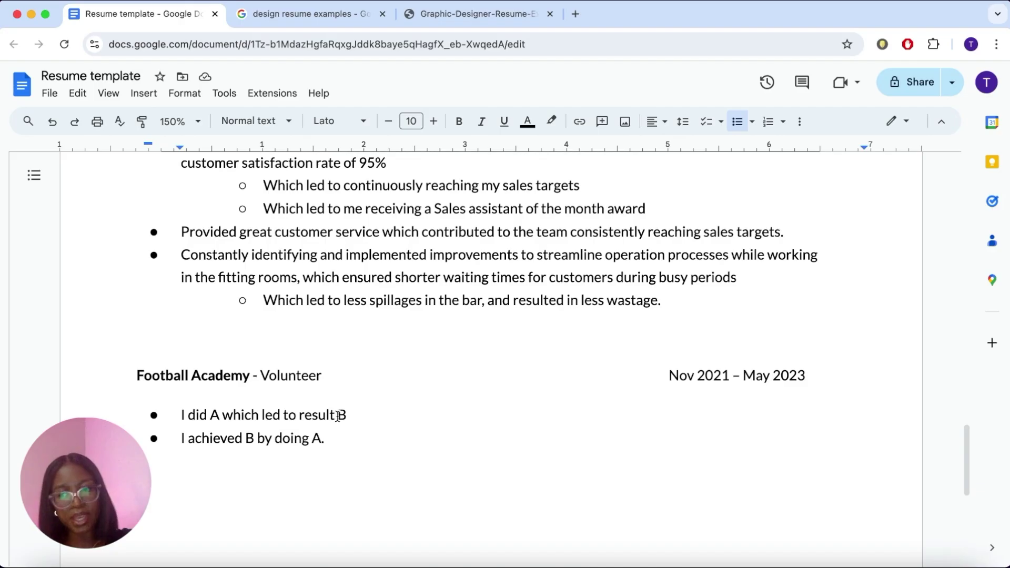
pyautogui.scroll(-3, 336, 415)
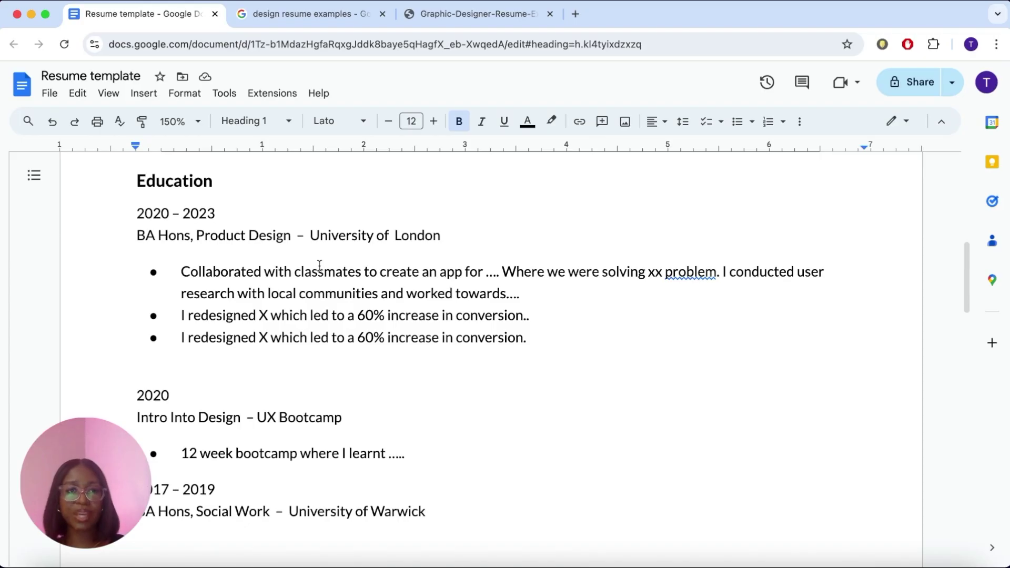
pyautogui.scroll(-10, 319, 265)
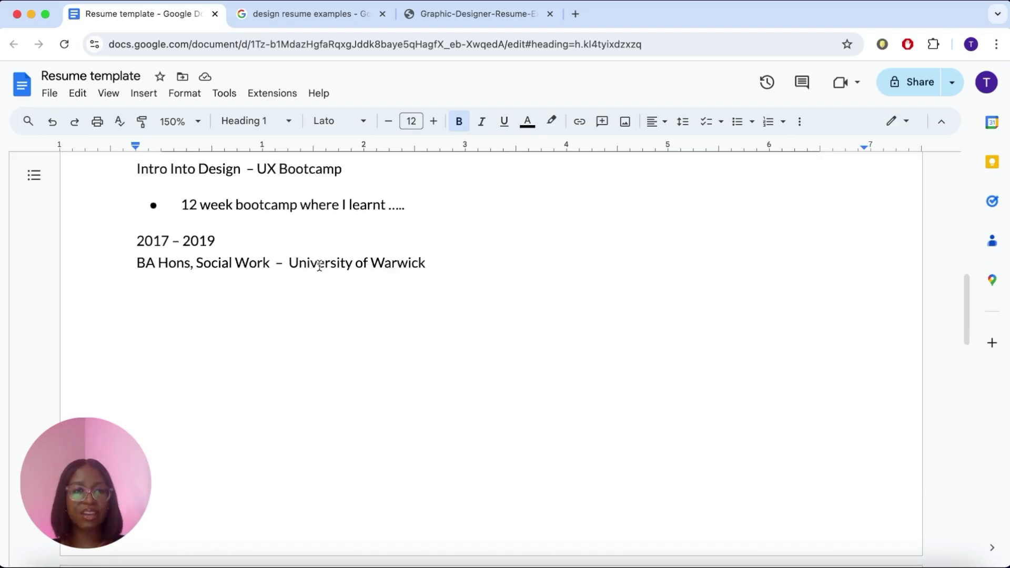
pyautogui.scroll(-1, 319, 265)
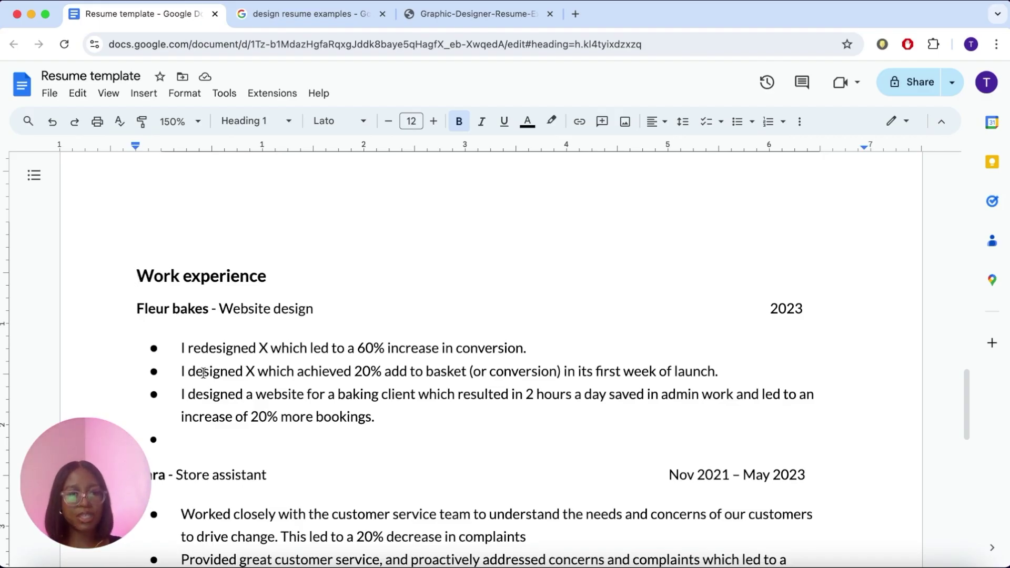
pyautogui.moveTo(182, 372); pyautogui.dragTo(260, 372)
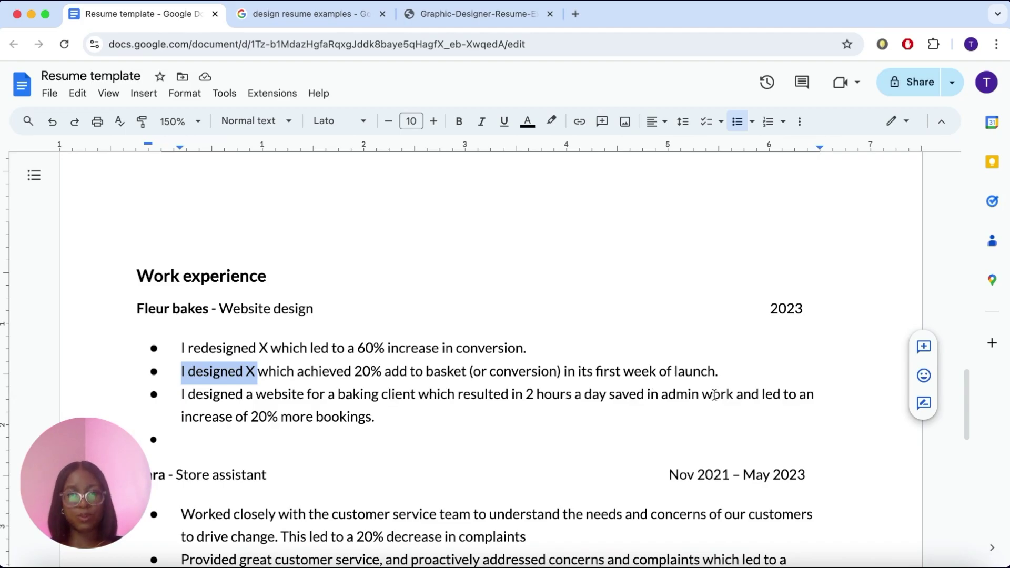
pyautogui.click(622, 377)
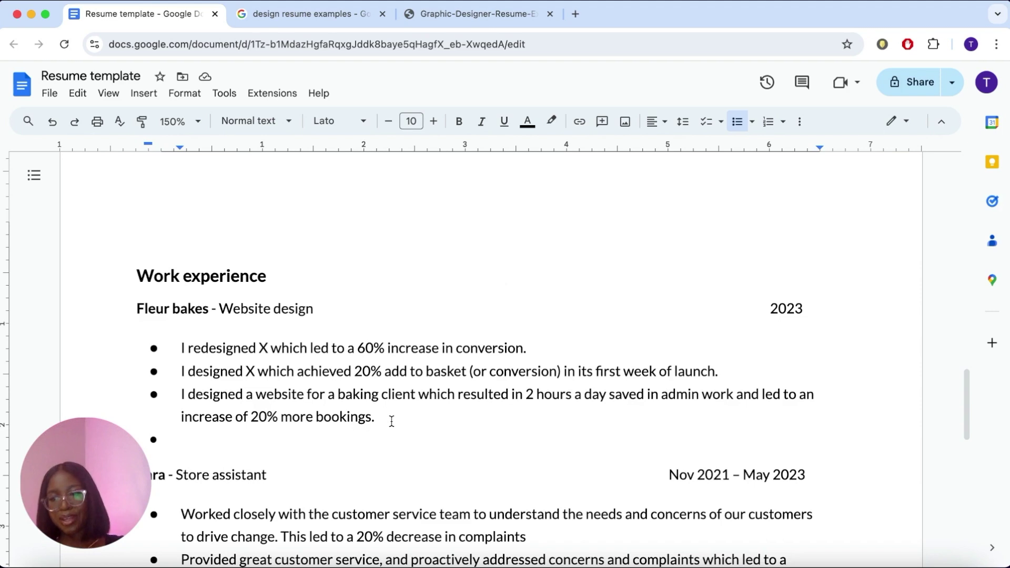
pyautogui.scroll(-3, 391, 421)
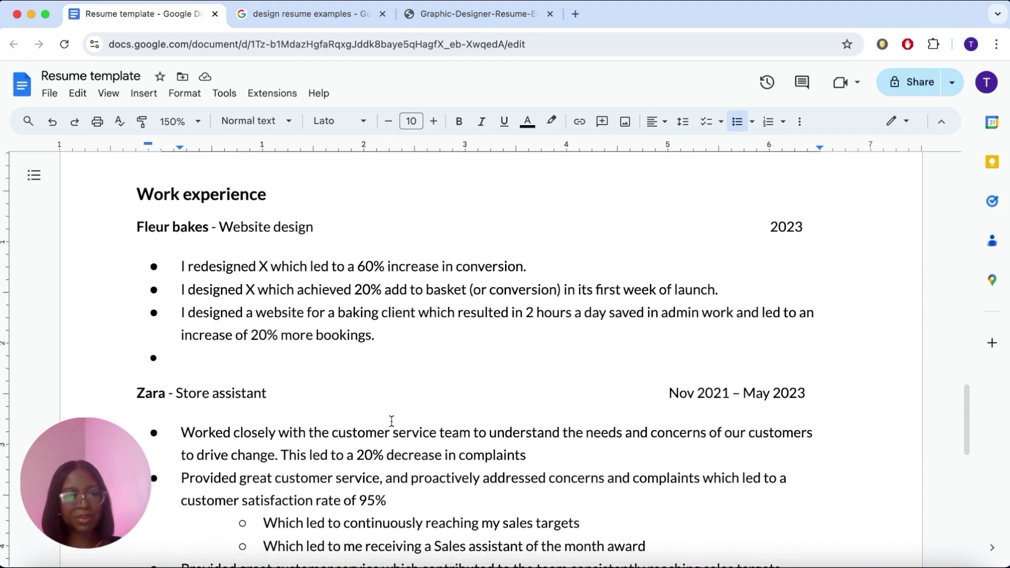
pyautogui.scroll(-5, 391, 421)
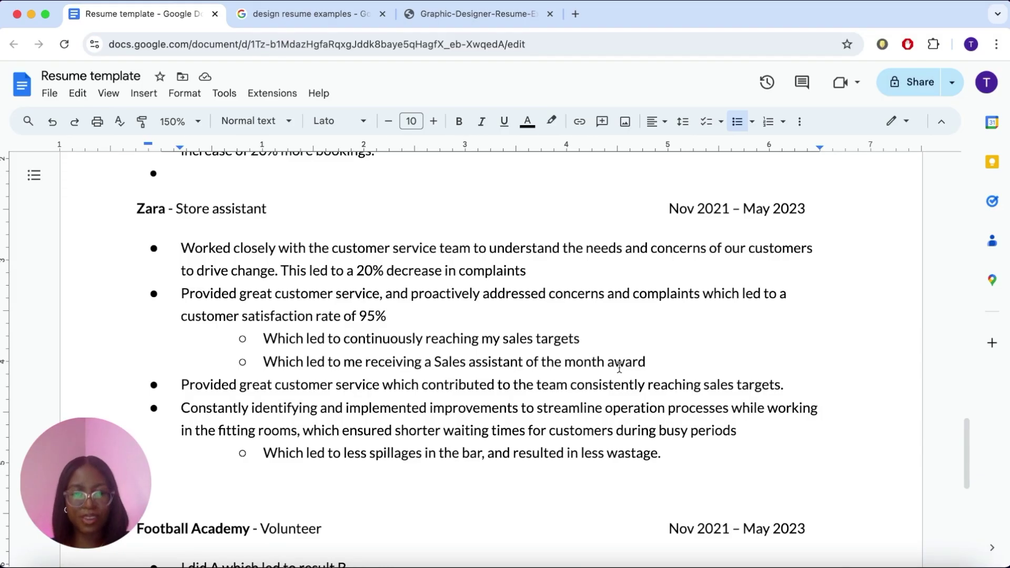
pyautogui.scroll(-2, 619, 367)
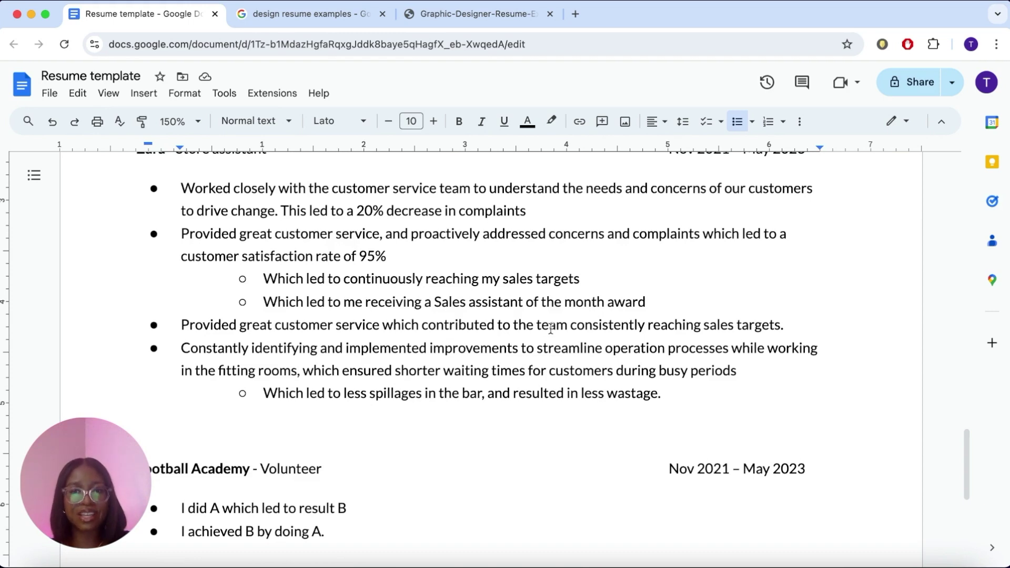
pyautogui.scroll(1, 551, 329)
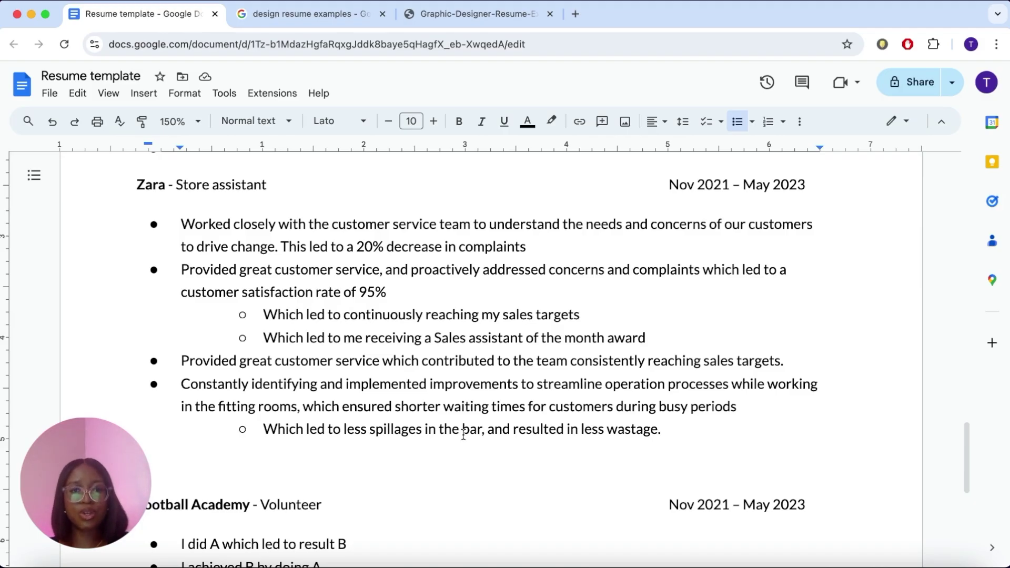
pyautogui.scroll(-2, 463, 434)
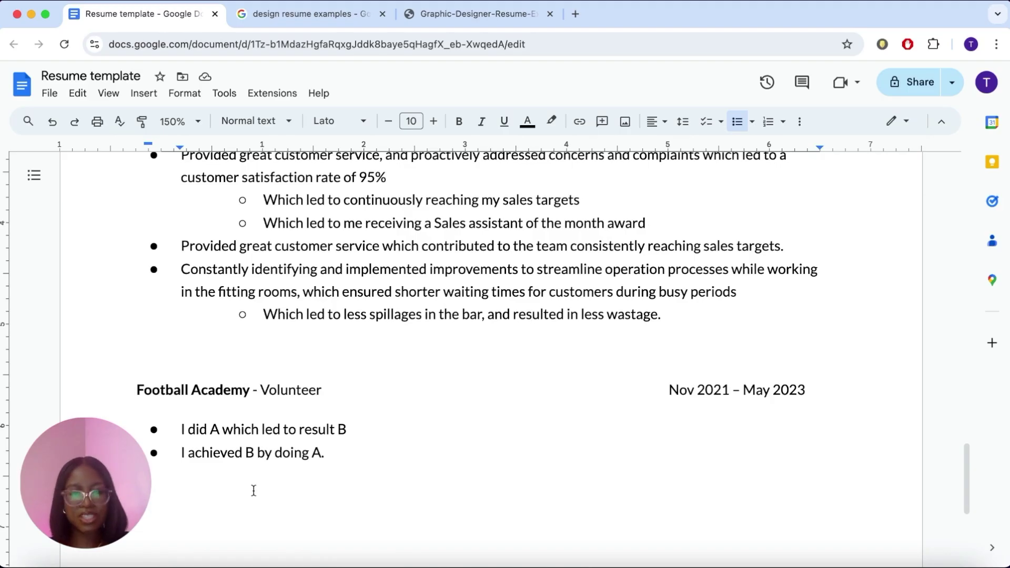
pyautogui.scroll(-3, 295, 473)
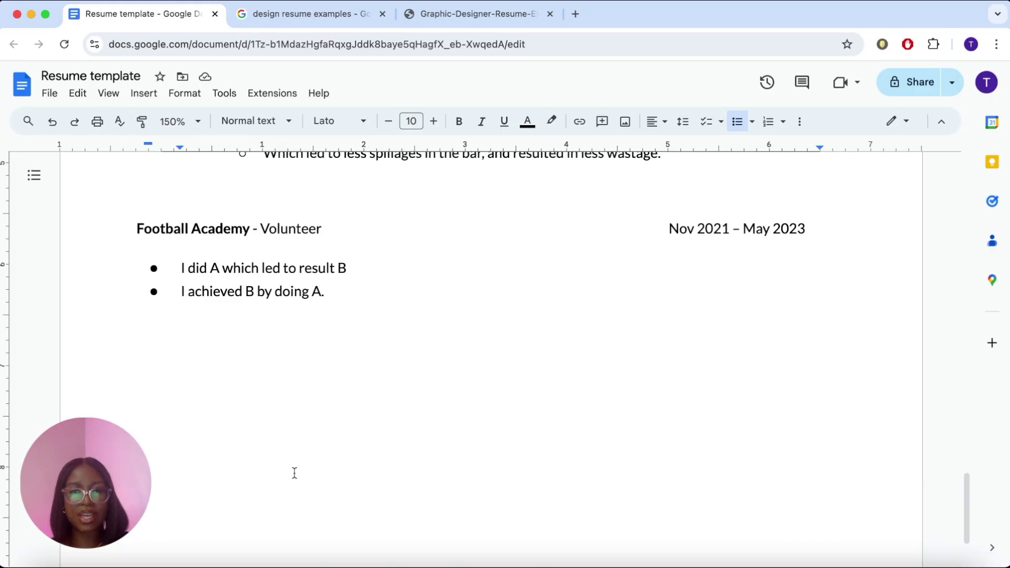
pyautogui.scroll(-2, 294, 473)
pyautogui.scroll(10, 294, 473)
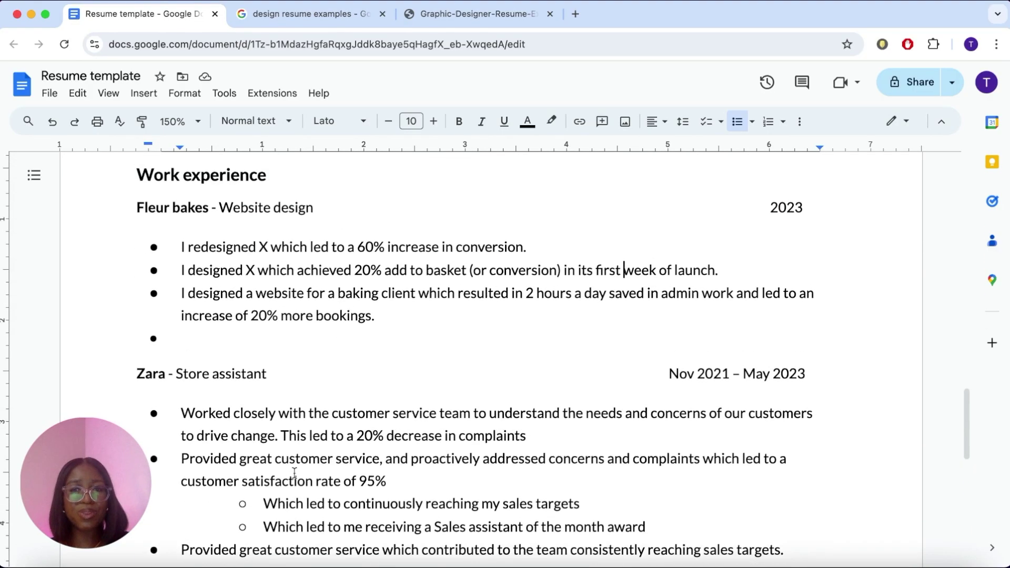
pyautogui.scroll(2, 295, 473)
pyautogui.scroll(-15, 294, 473)
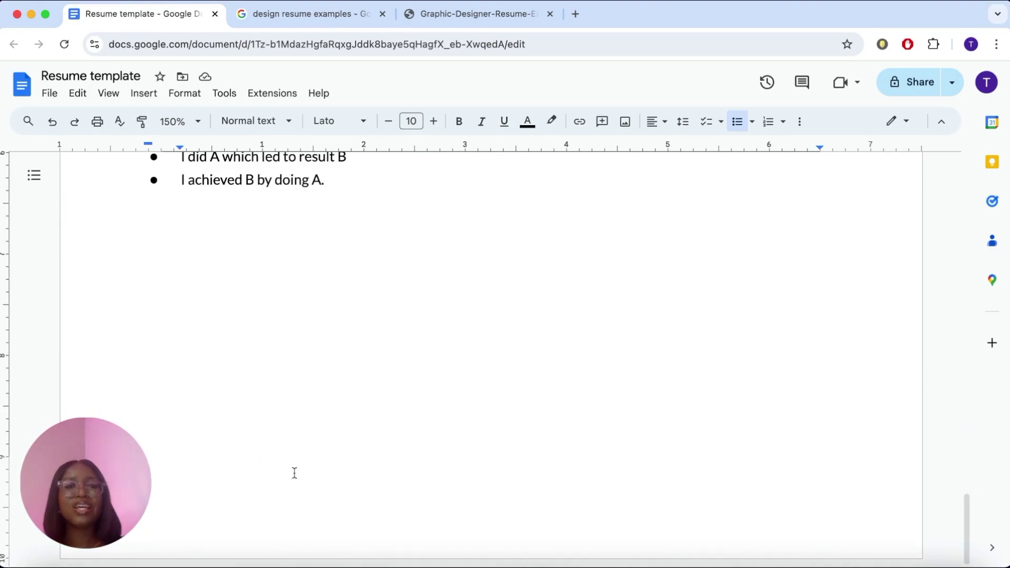
pyautogui.scroll(8, 294, 472)
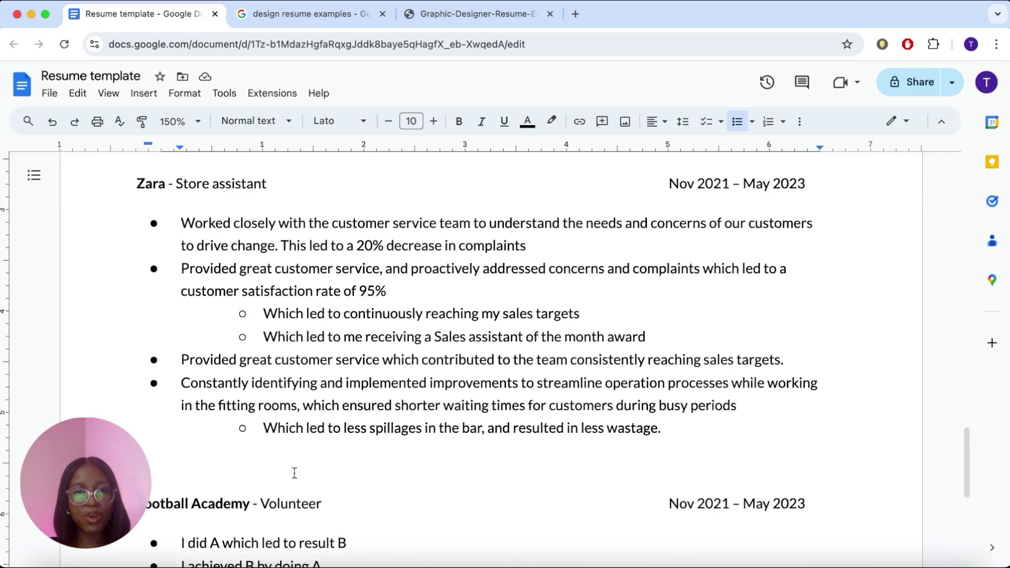
pyautogui.scroll(2, 295, 473)
pyautogui.scroll(-11, 295, 473)
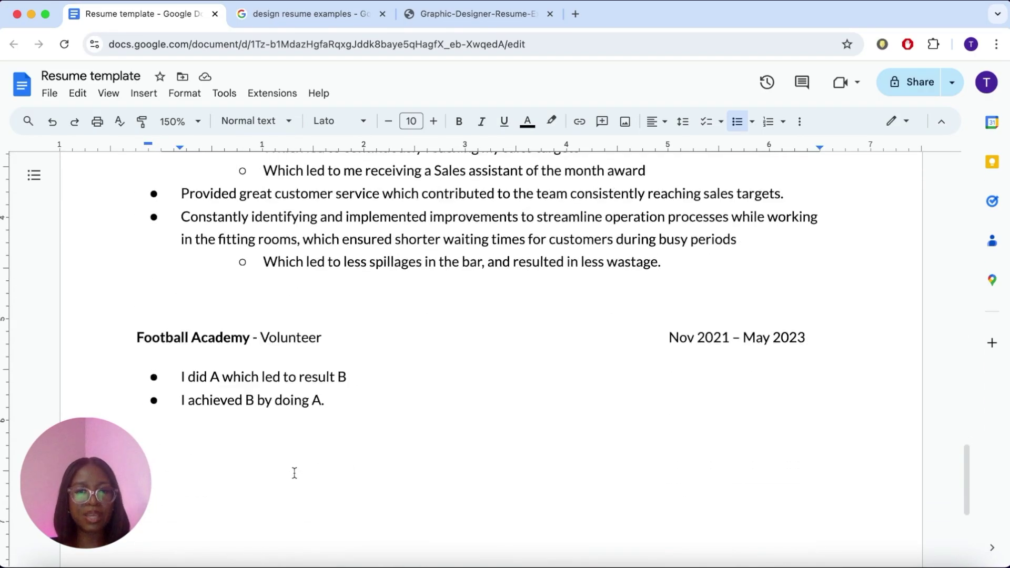
pyautogui.scroll(-3, 294, 473)
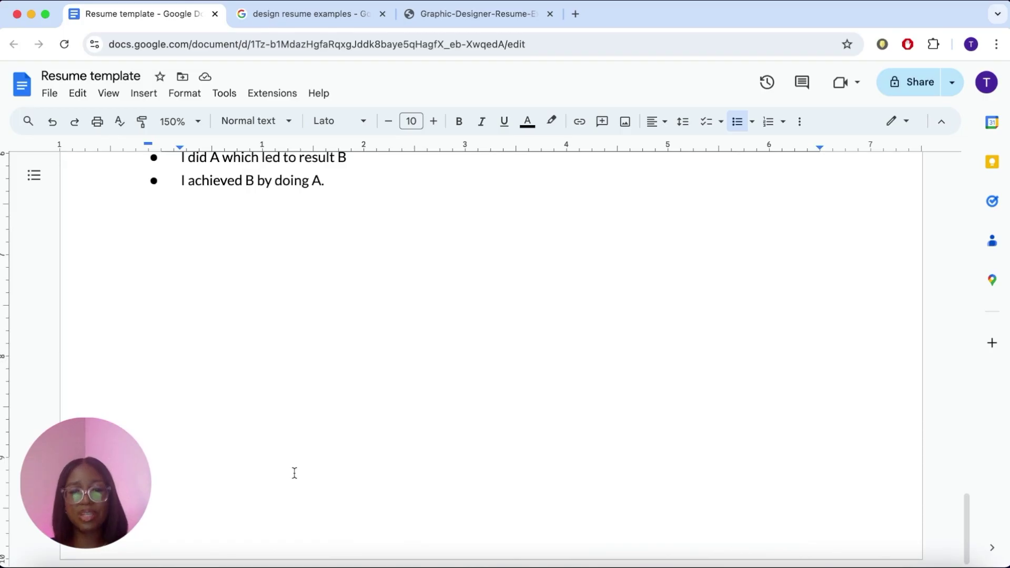
pyautogui.scroll(7, 295, 473)
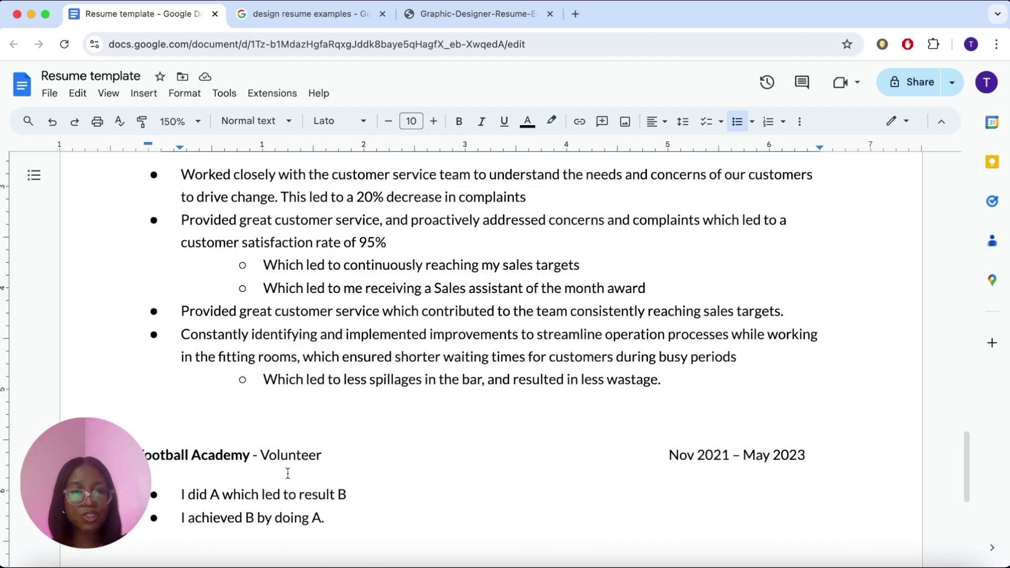
pyautogui.scroll(10, 288, 473)
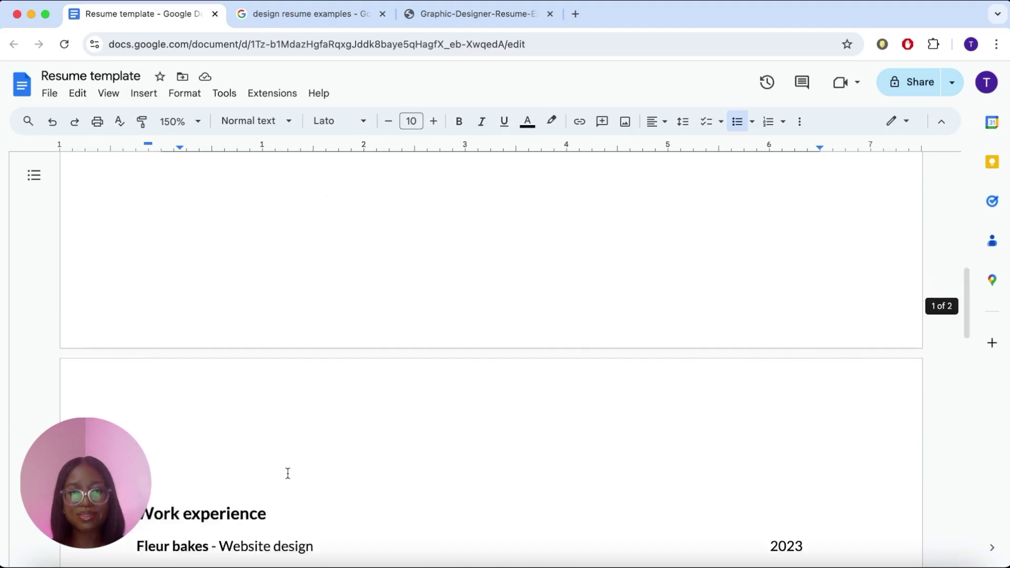
pyautogui.scroll(-15, 288, 474)
pyautogui.scroll(5, 288, 473)
pyautogui.scroll(5, 288, 473)
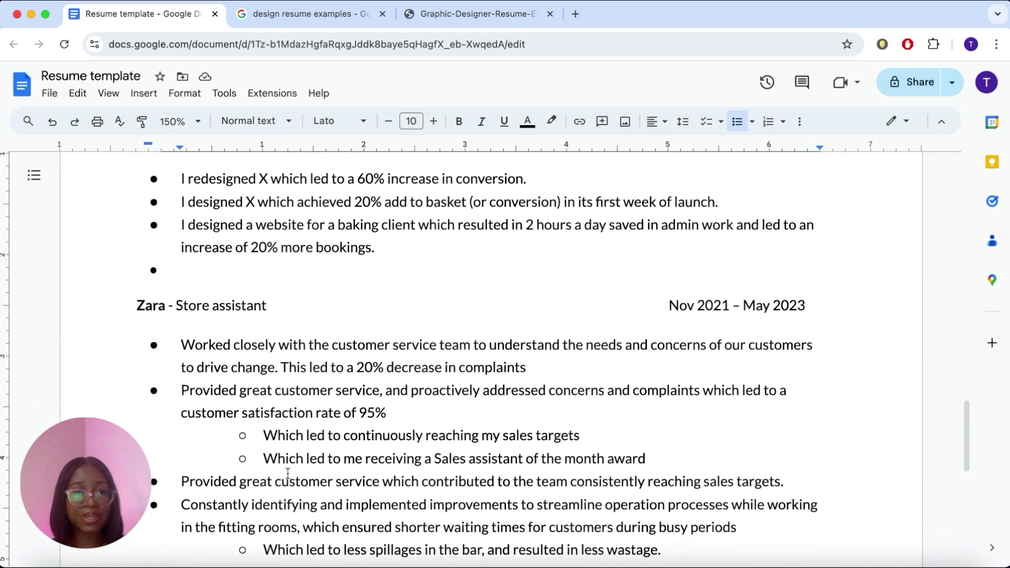